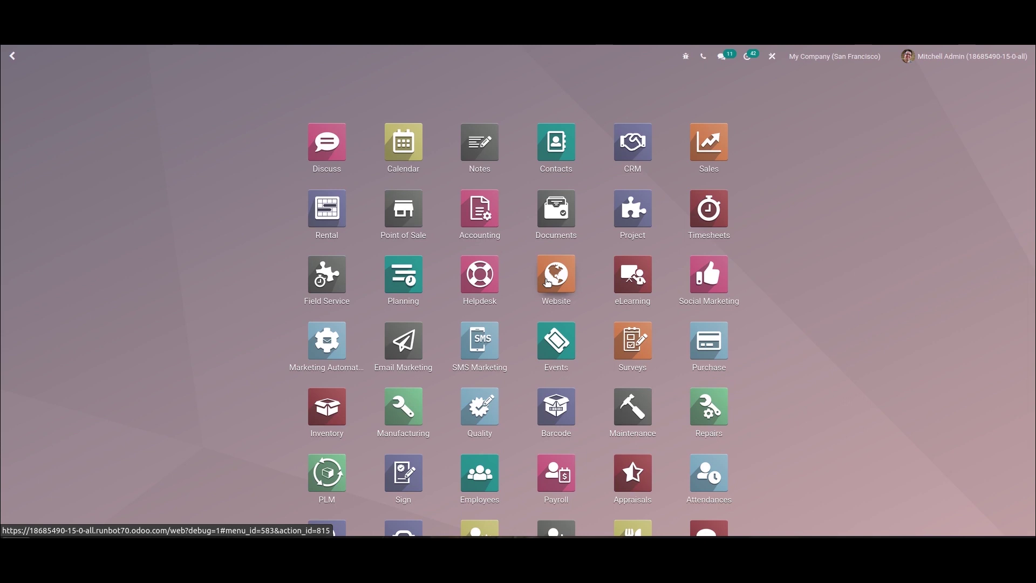
# Launch the Website app from the home screen, landing on the eCommerce Dashboard
pyautogui.click(547, 282)
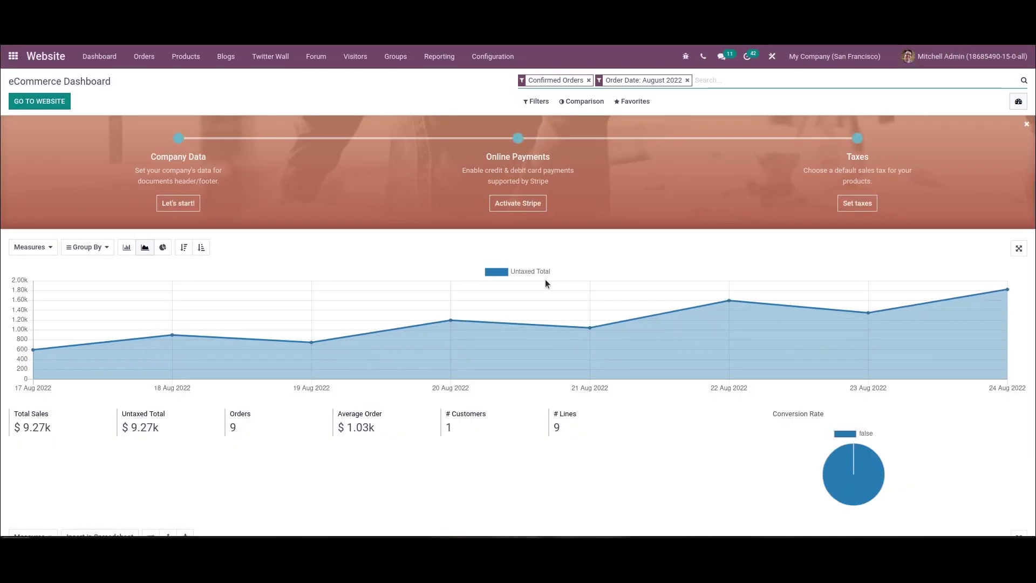
# Enable Google Analytics in the SEO section of the Website Settings
pyautogui.click(479, 57)
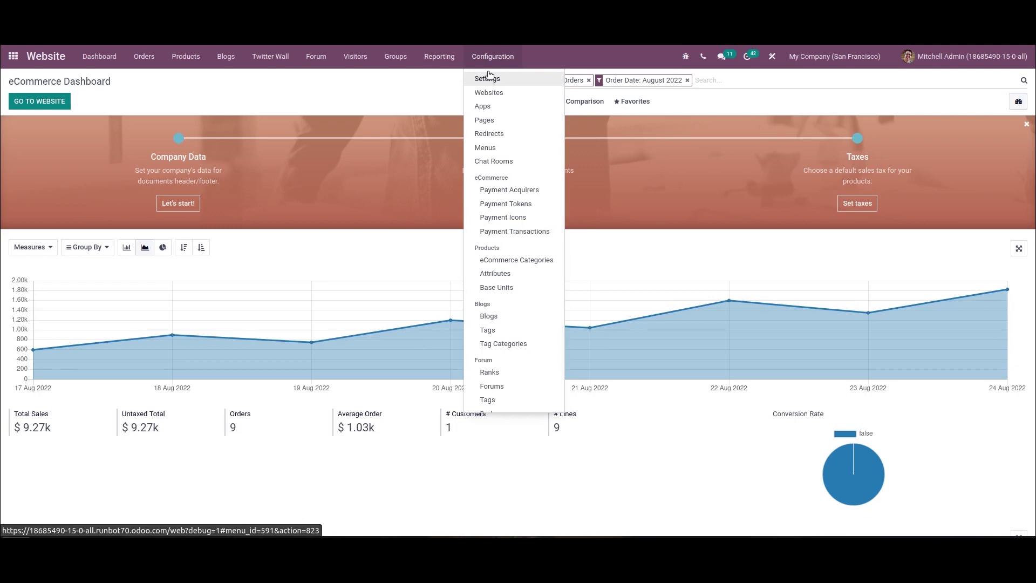
pyautogui.click(488, 78)
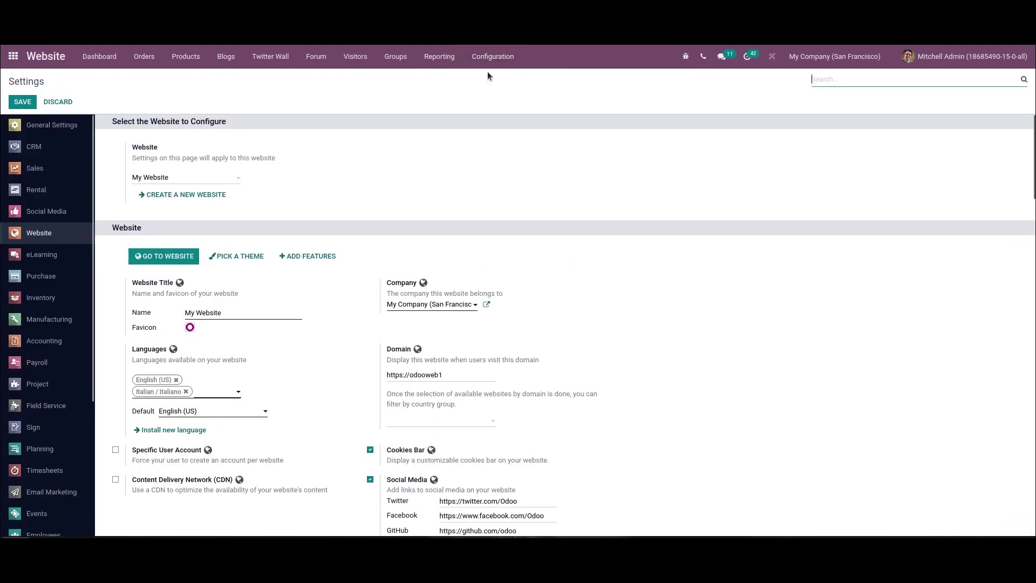
pyautogui.scroll(-5, 341, 338)
pyautogui.scroll(-20, 339, 337)
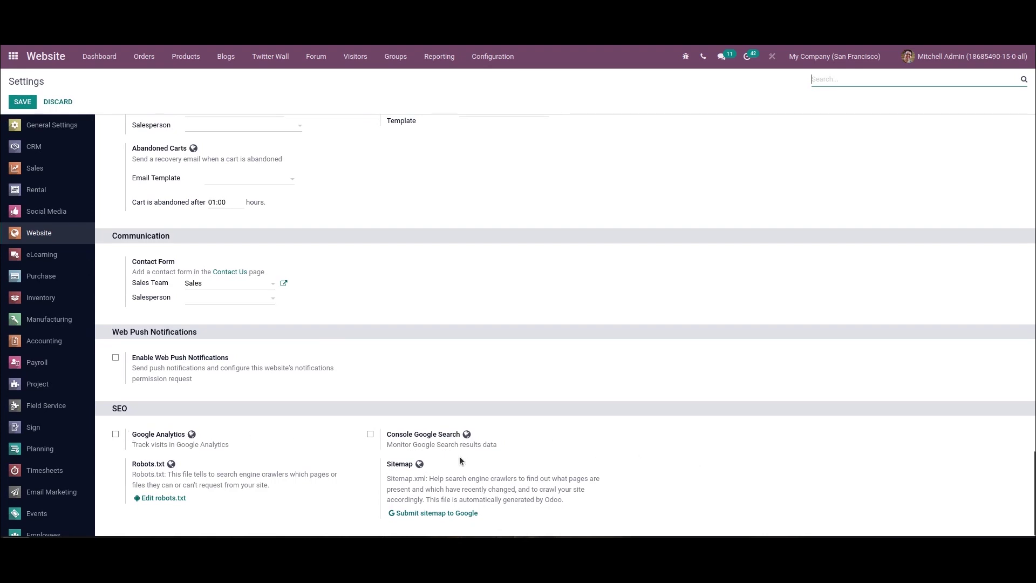
pyautogui.click(116, 434)
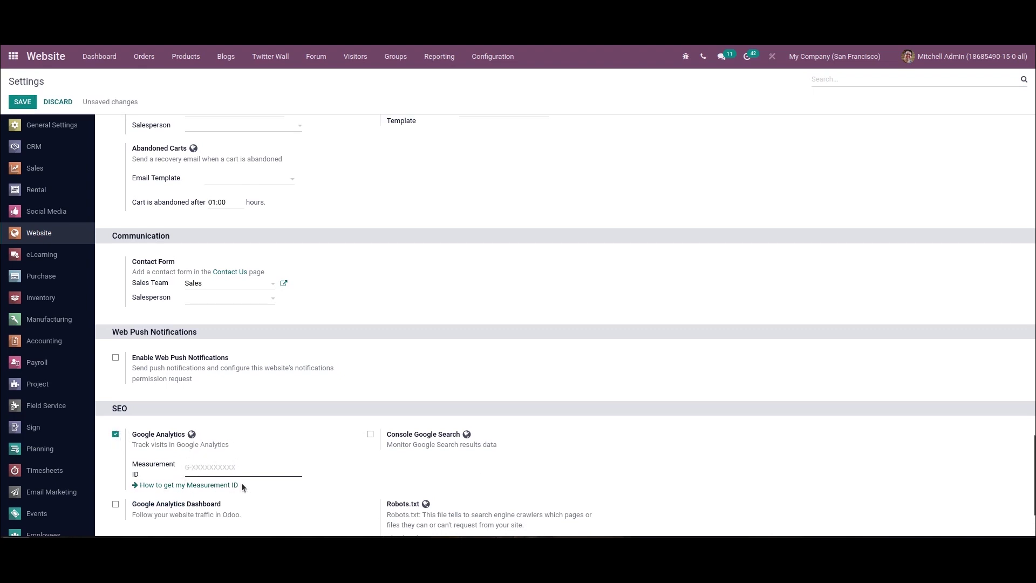
# Turn Google Analytics off, then toggle Console Google Search on and back off
pyautogui.click(115, 434)
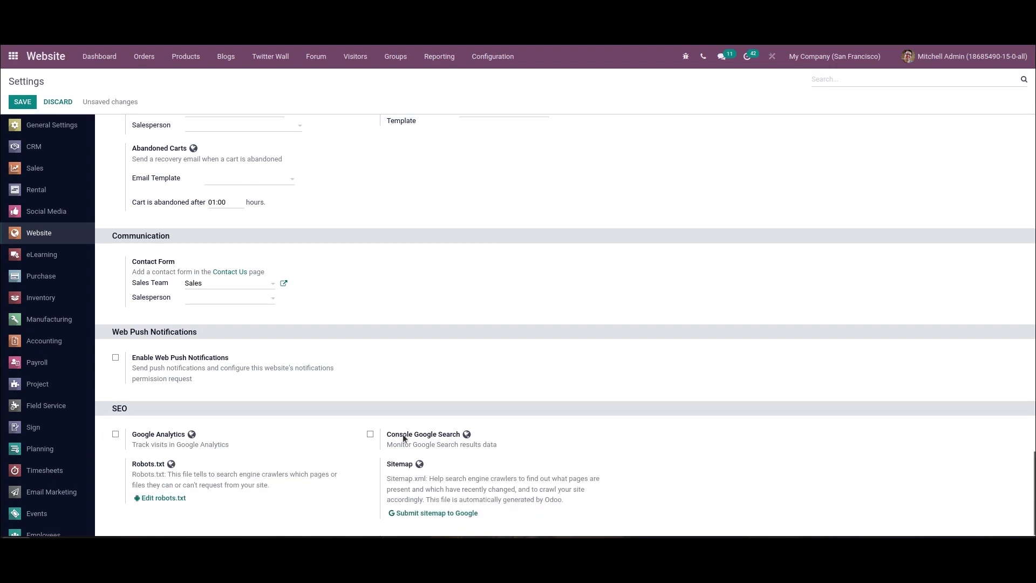
pyautogui.click(370, 434)
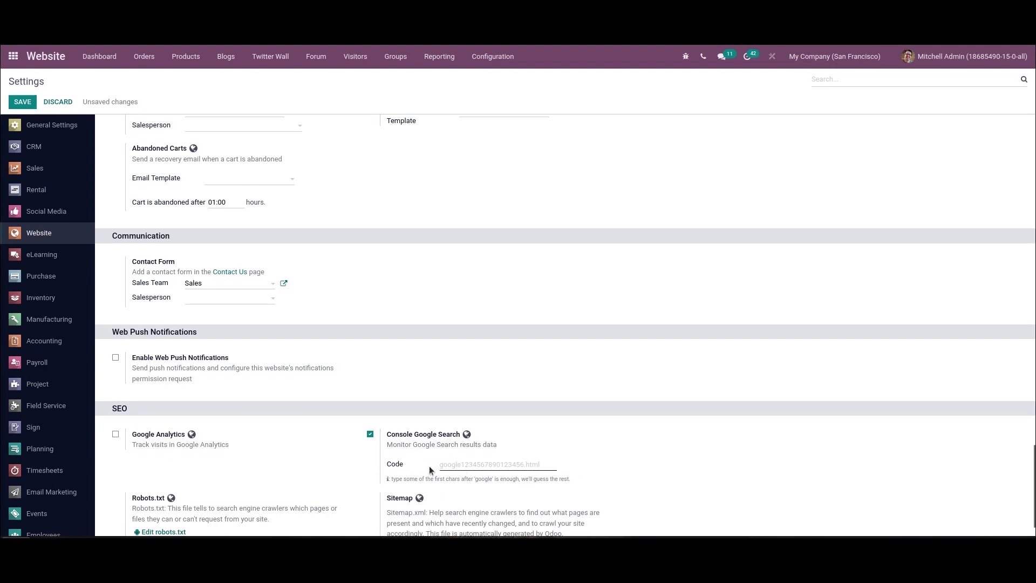
pyautogui.click(369, 434)
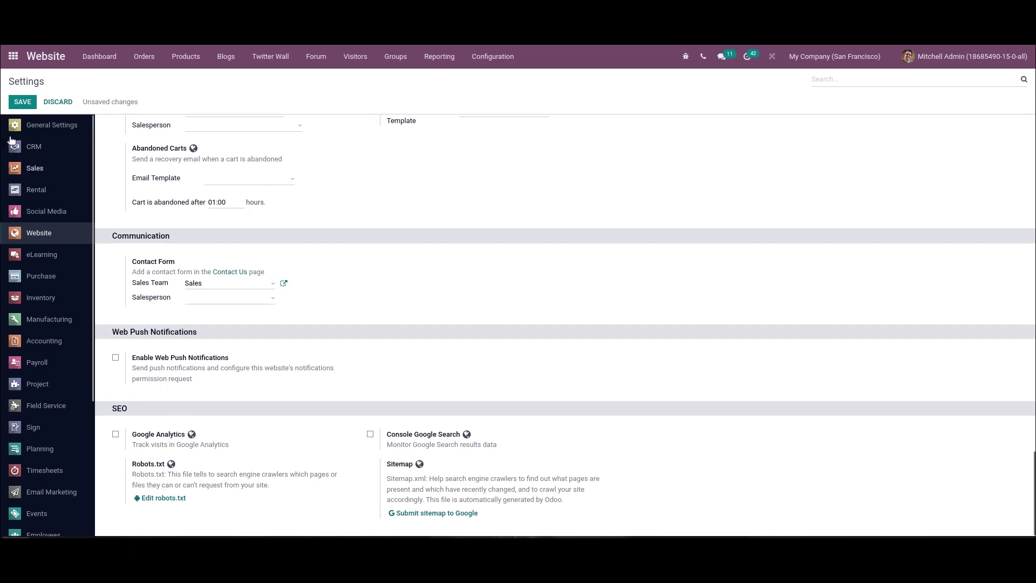
# Go from the eCommerce Dashboard to the live website and open the Promote menu
pyautogui.click(105, 57)
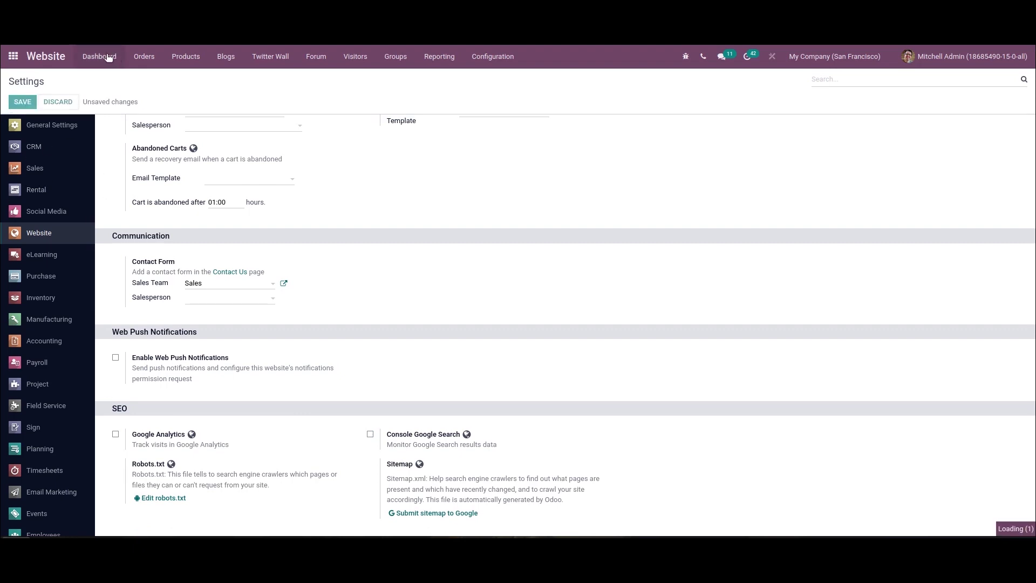
pyautogui.click(108, 78)
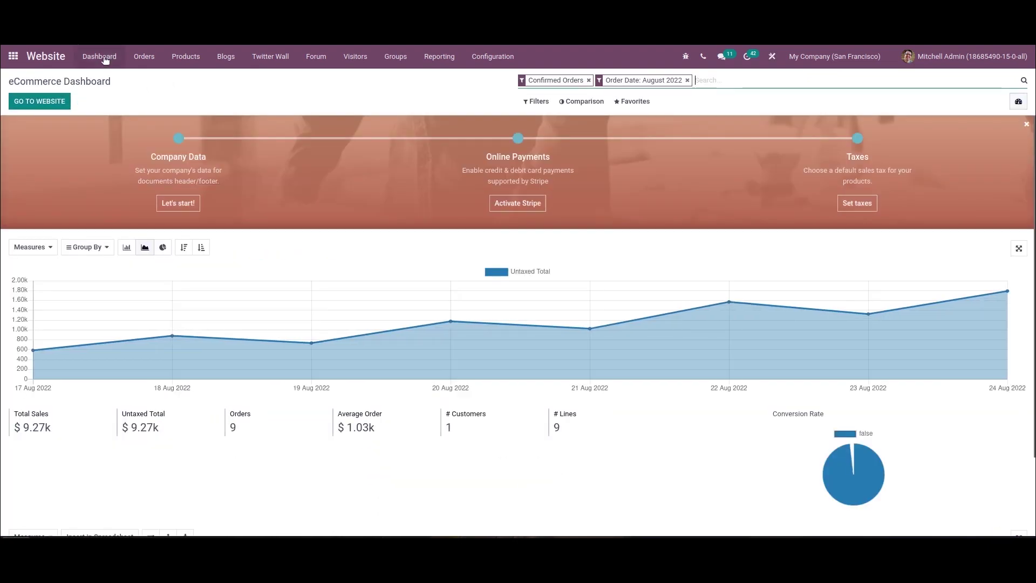
pyautogui.click(42, 104)
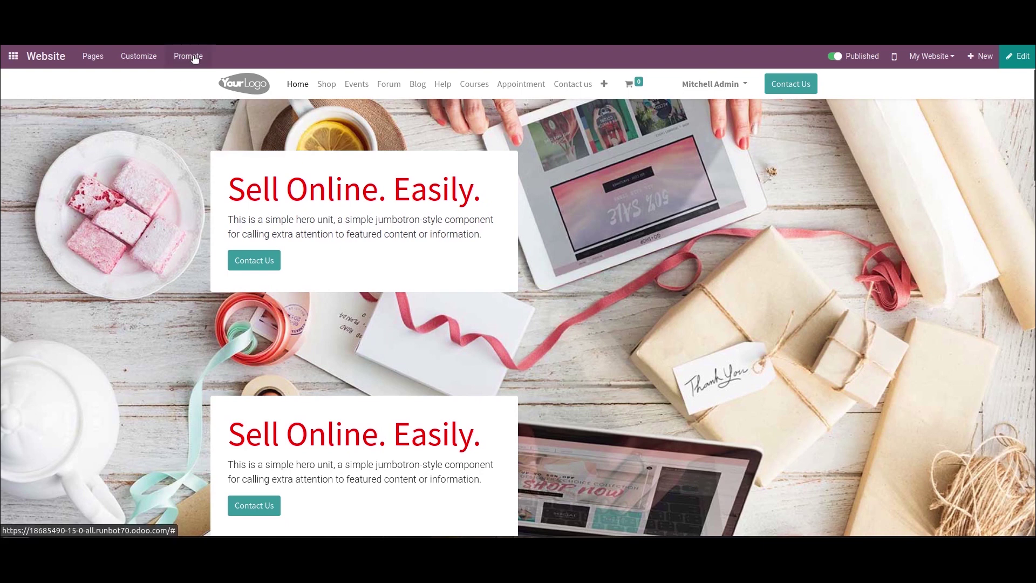
pyautogui.click(195, 59)
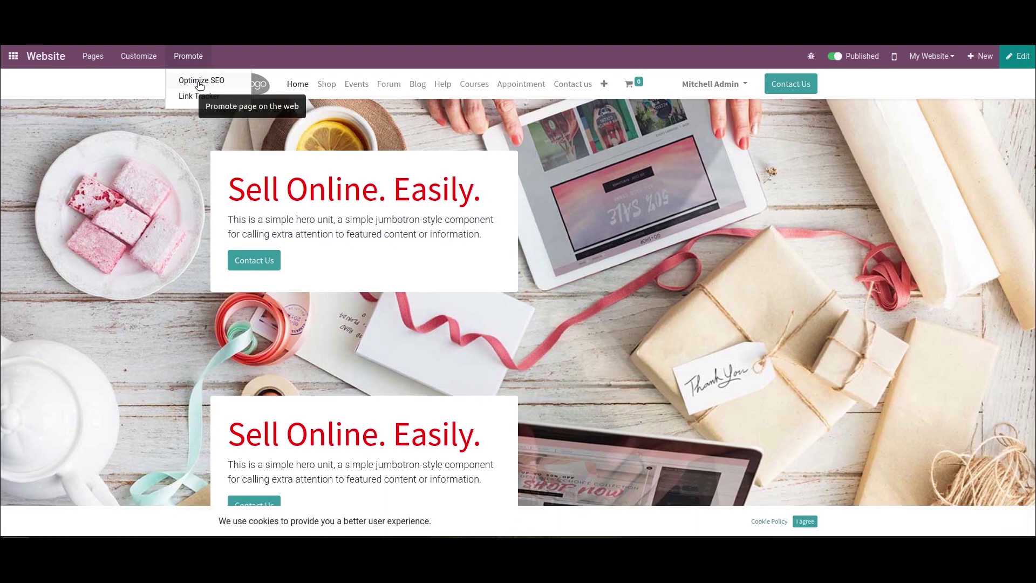
# Open Optimize SEO for the home page and enter the title 'Cybrosys Technologies'
pyautogui.click(199, 82)
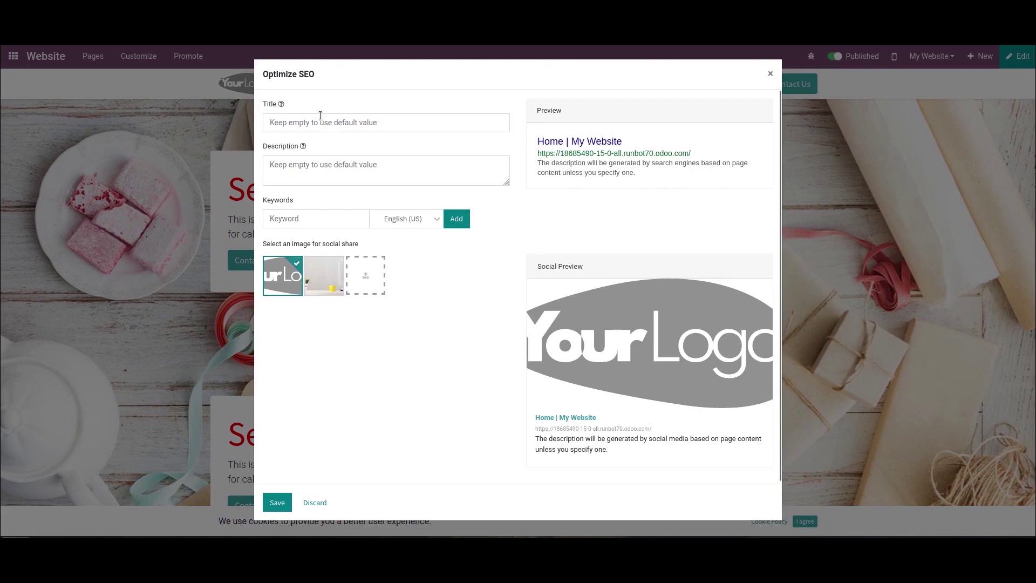
pyautogui.click(287, 123)
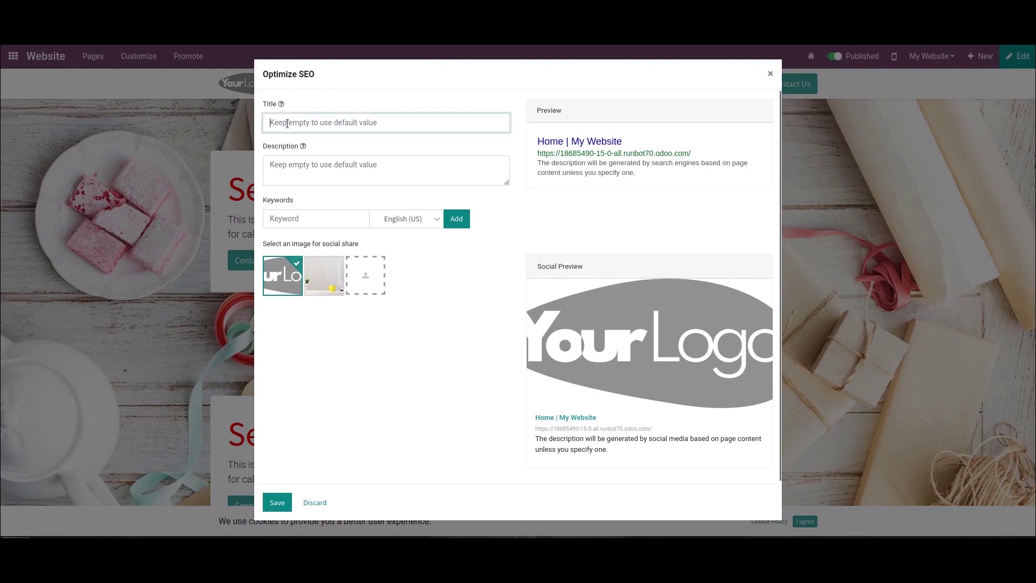
pyautogui.write('C')
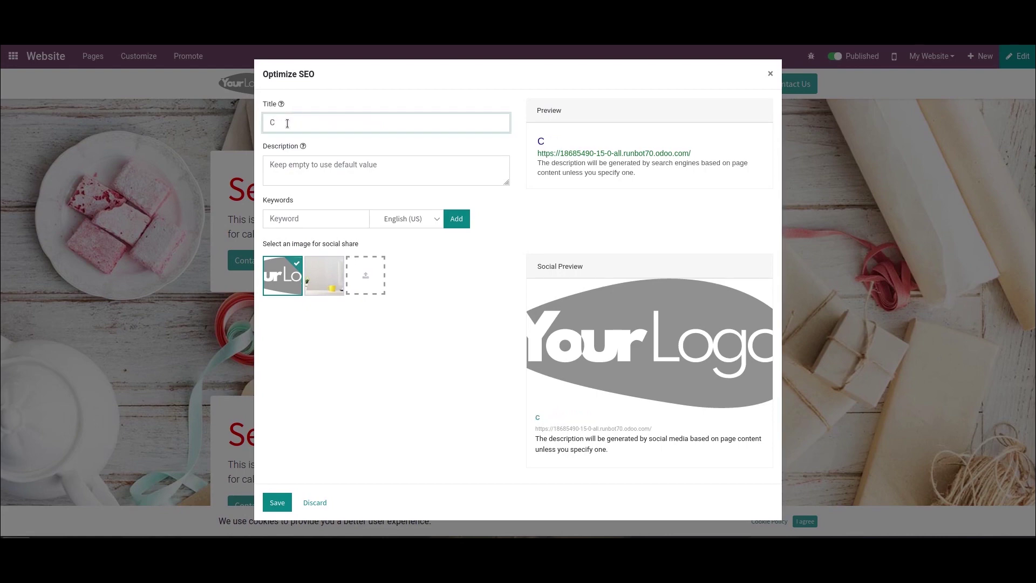
pyautogui.write('ybrosys Tec')
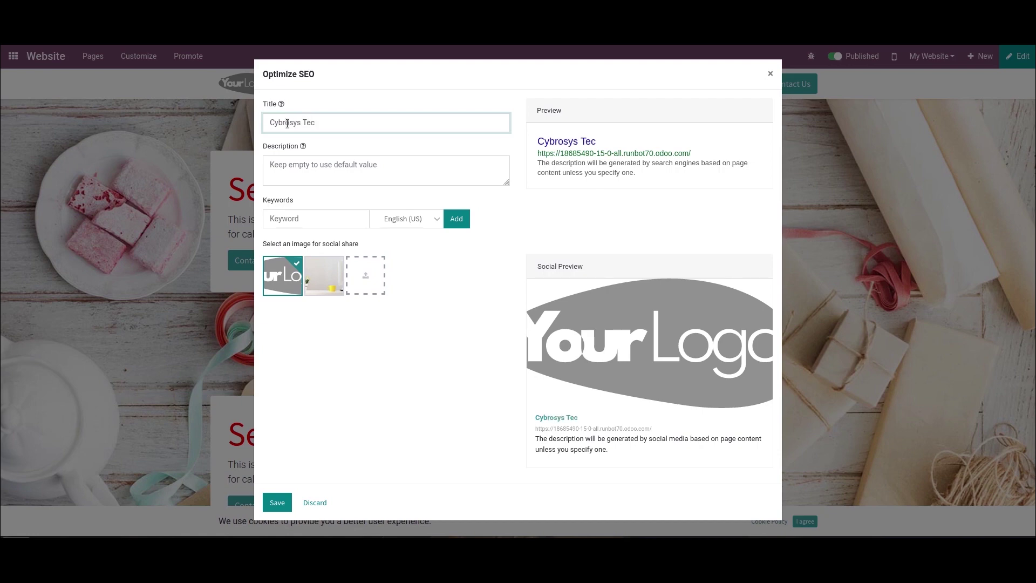
pyautogui.write('hnologies')
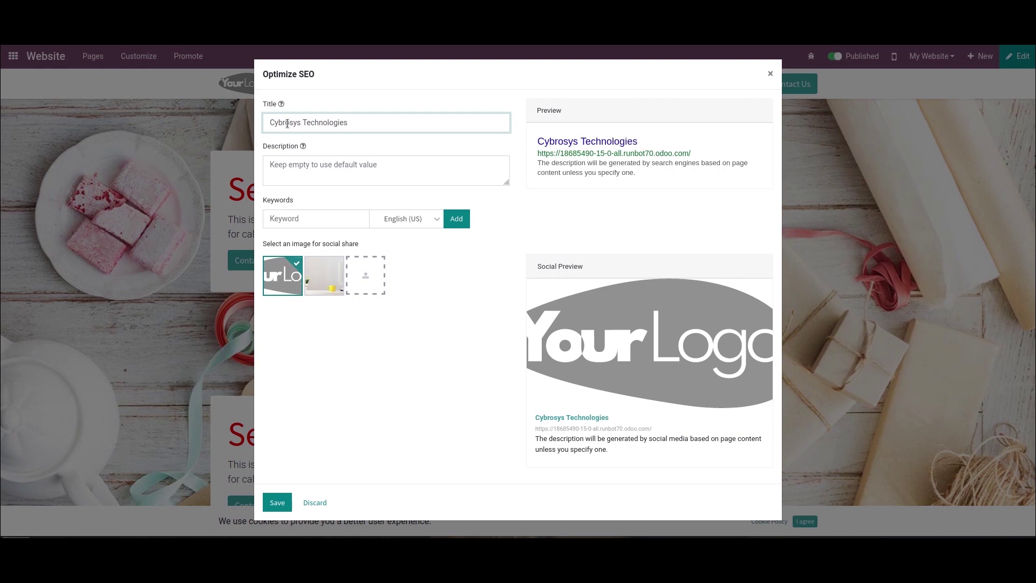
# Paste the Cybrosys gold-level Odoo partner description into the page's SEO description
pyautogui.click(302, 172)
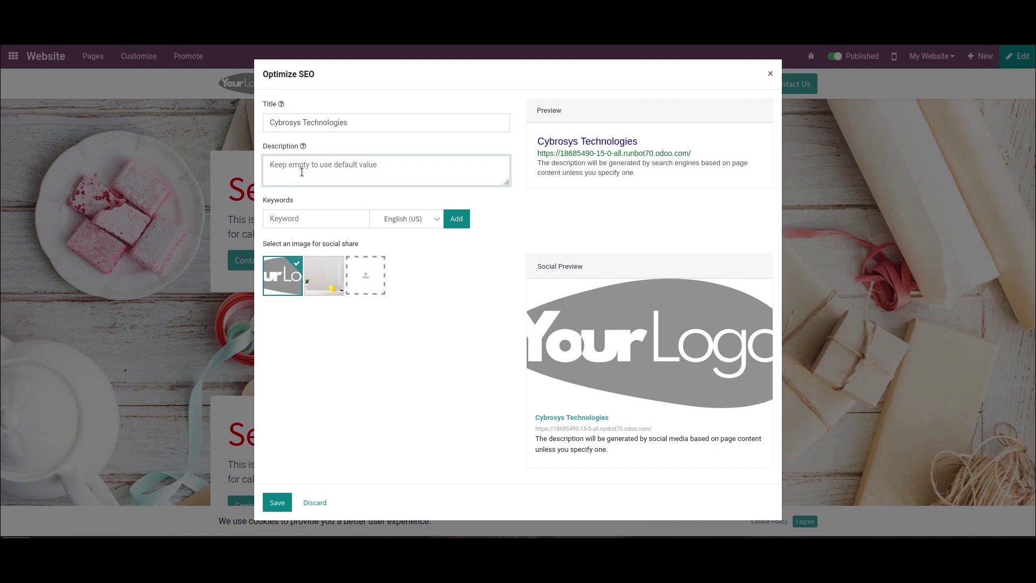
pyautogui.write('Cybrosys is a certified gold level odoo partner company that provides Odoo Implementation, Odoo Customization, and allied services in Odoo ERP Software.')
pyautogui.scroll(1, 305, 172)
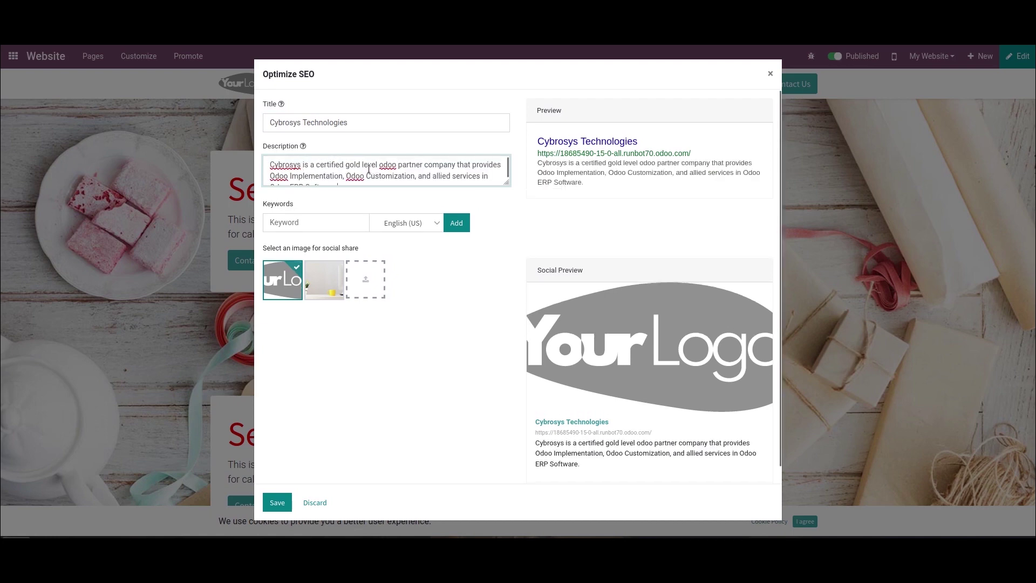
pyautogui.scroll(-1, 323, 172)
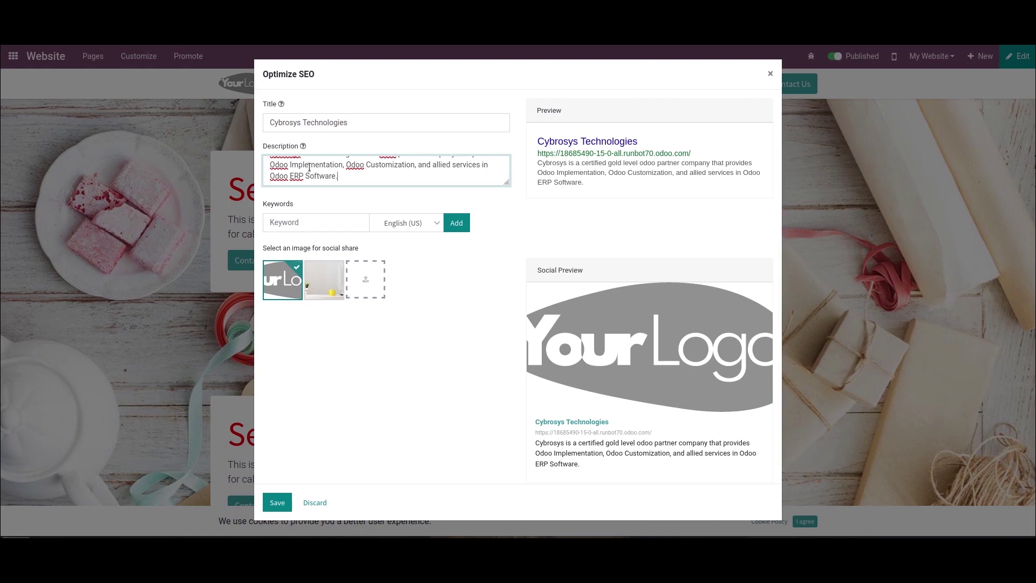
pyautogui.scroll(1, 345, 179)
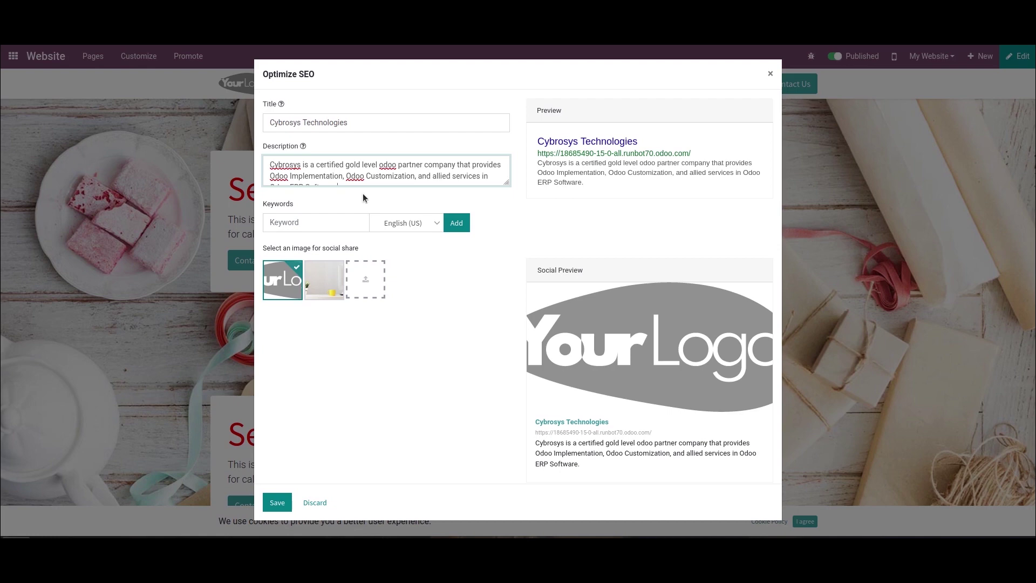
pyautogui.click(307, 223)
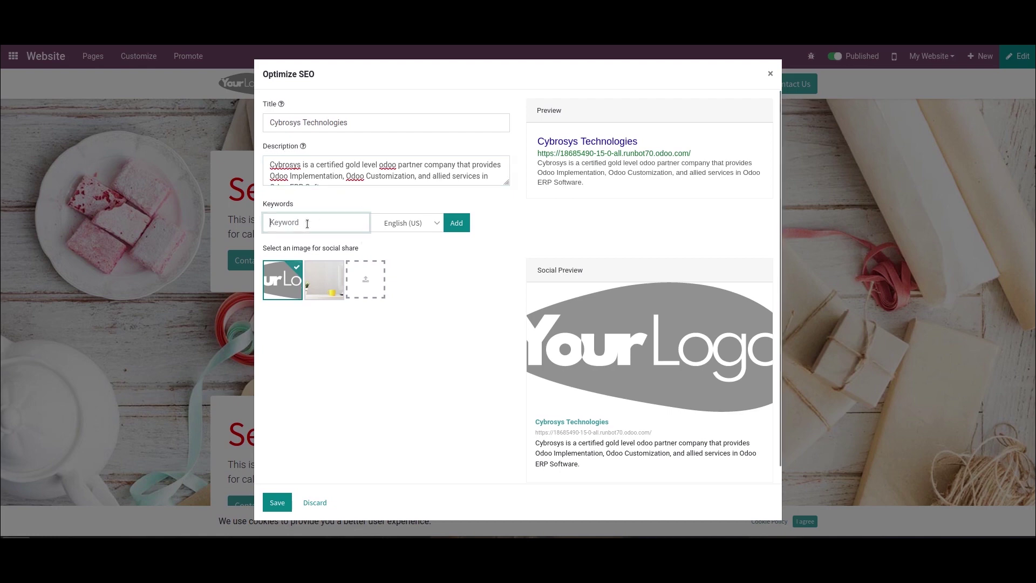
# Add 'Odoo 15' as an SEO keyword after checking its language options
pyautogui.write('O')
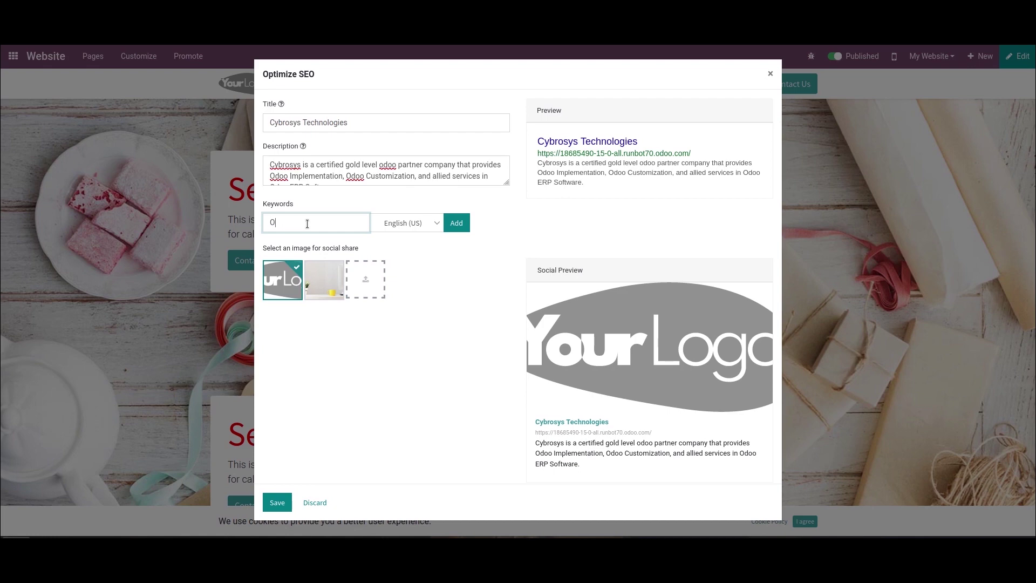
pyautogui.write('doo 15')
pyautogui.click(412, 223)
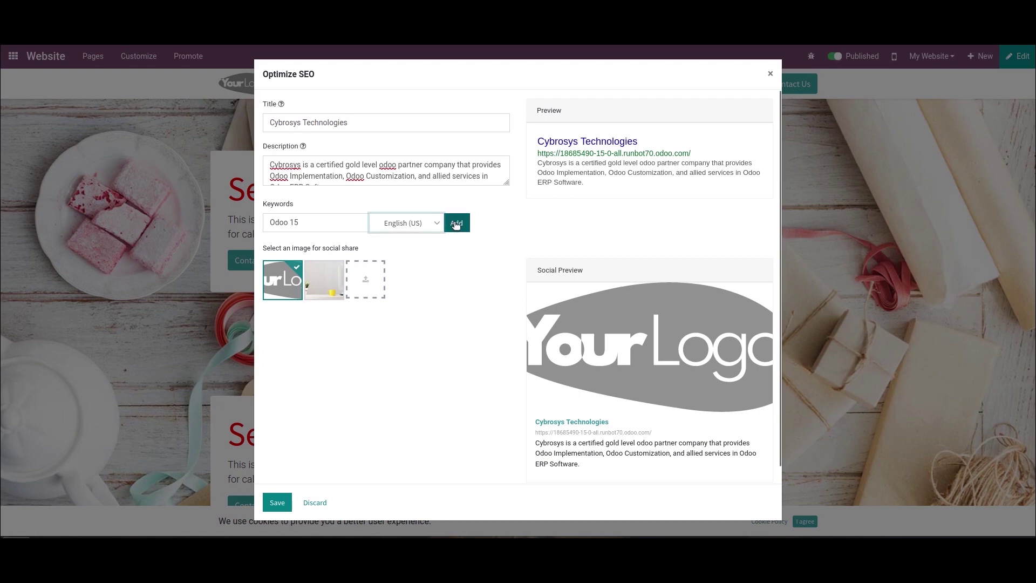
pyautogui.click(456, 224)
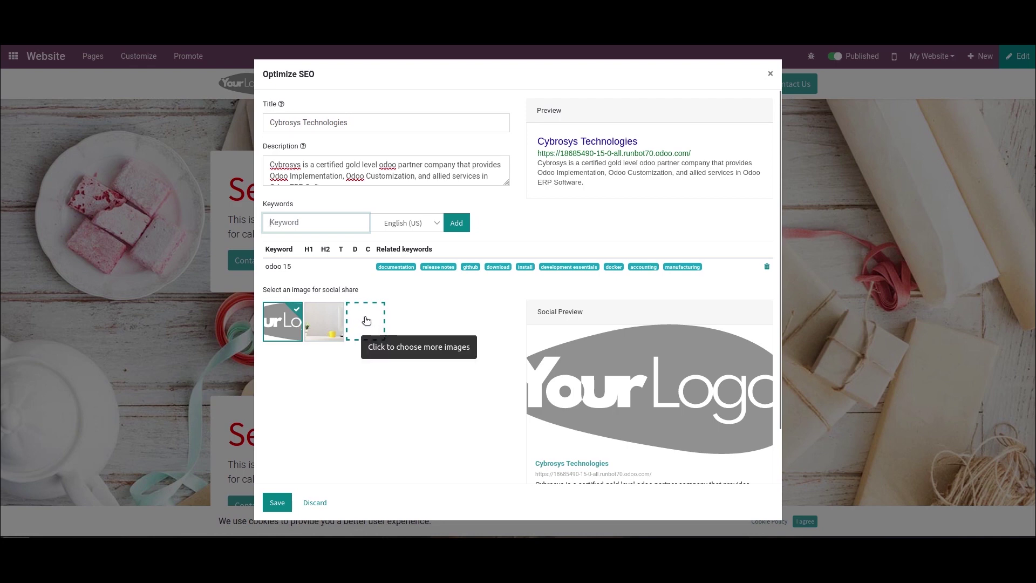
pyautogui.scroll(-2, 603, 396)
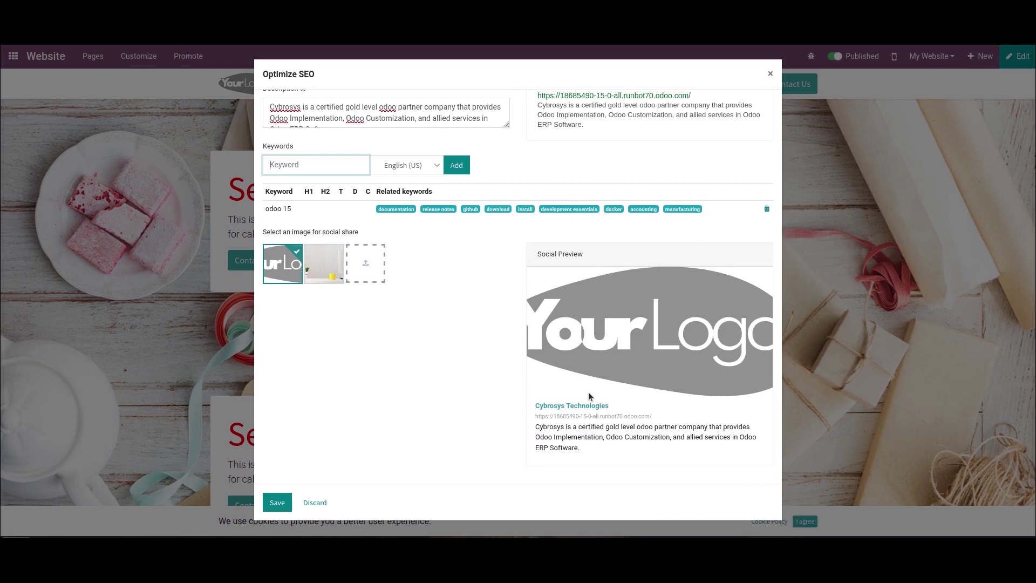
# Save the SEO settings, then go to the Contact Us page and reload it
pyautogui.click(278, 505)
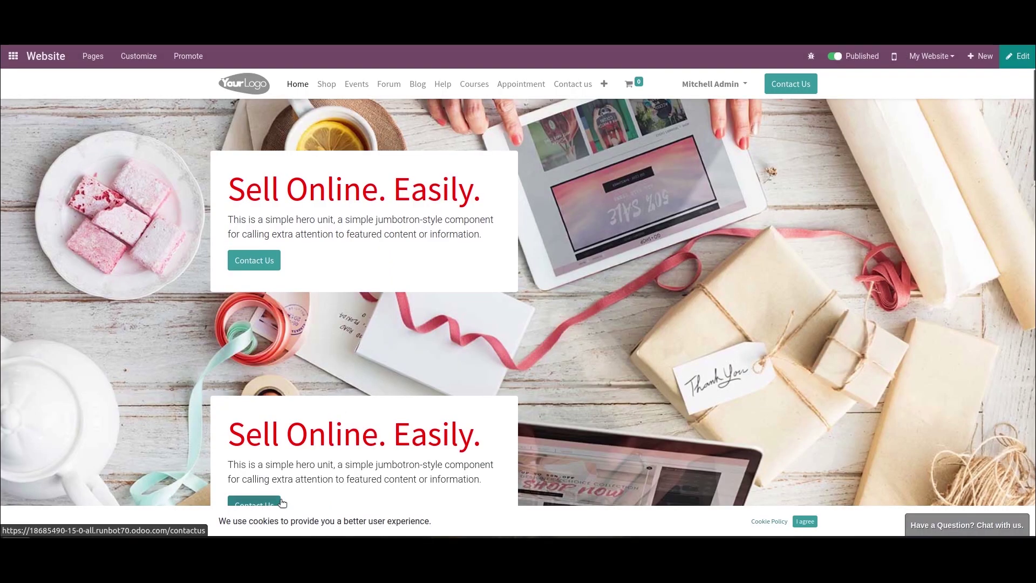
pyautogui.click(282, 502)
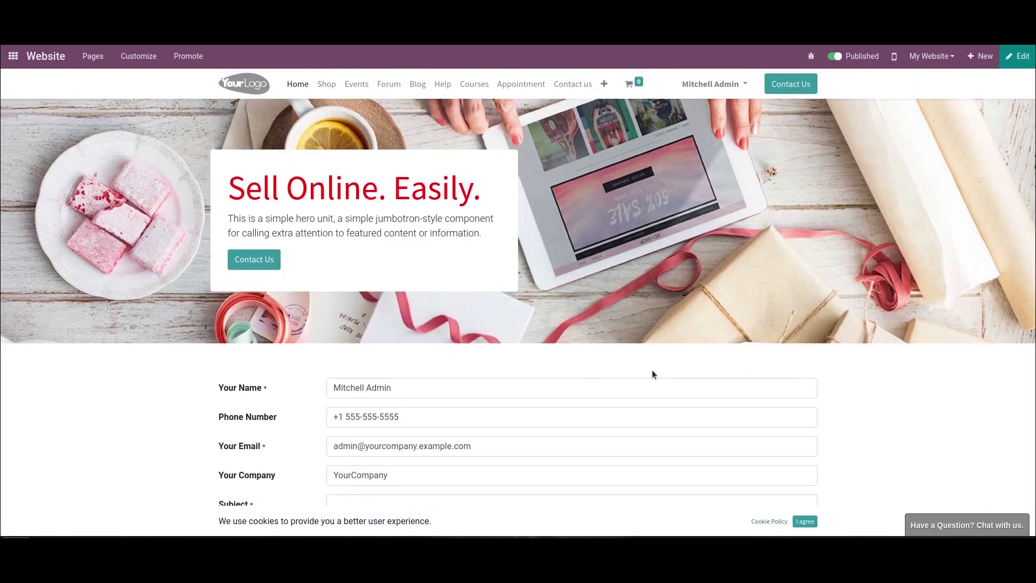
pyautogui.scroll(-15, 652, 373)
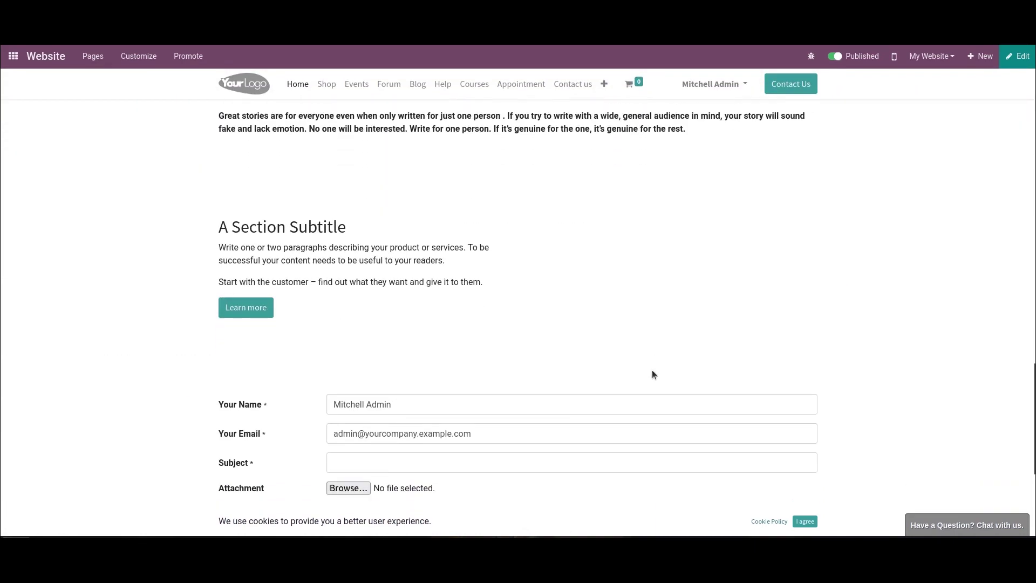
pyautogui.scroll(-5, 652, 373)
pyautogui.scroll(1, 601, 406)
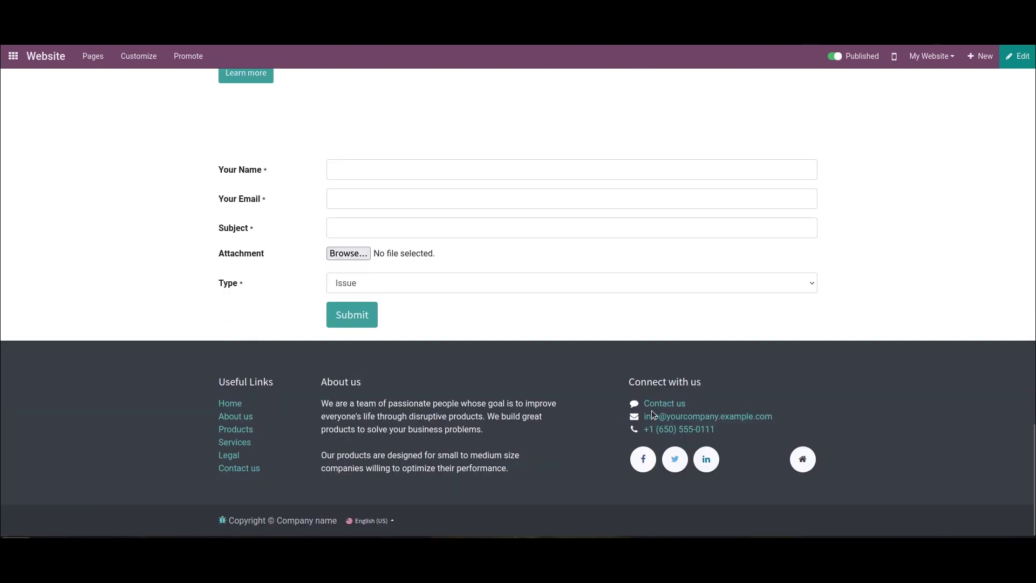
pyautogui.click(651, 404)
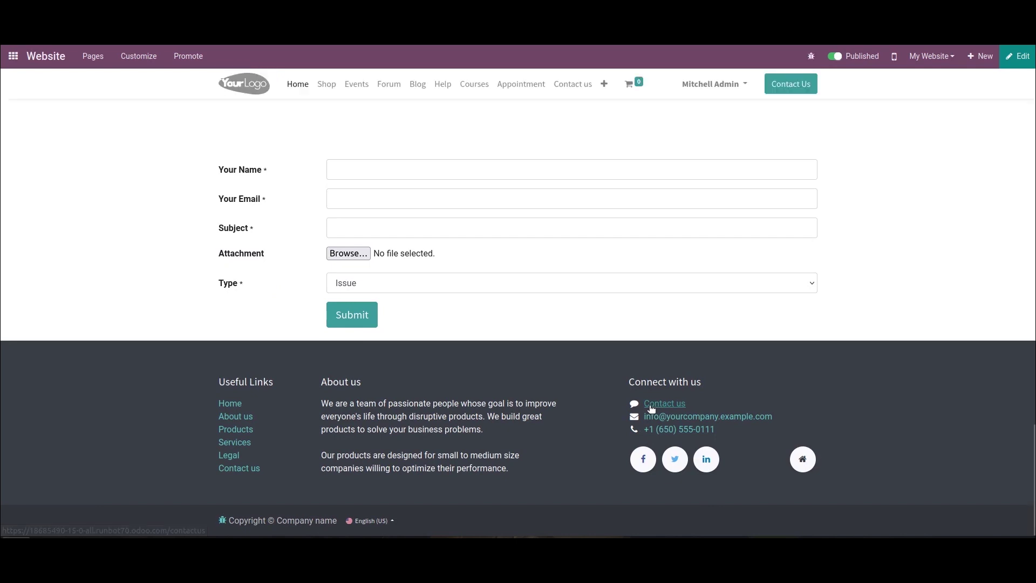
# Enter edit mode and drag a Share block into the footer's About us column
pyautogui.click(1027, 57)
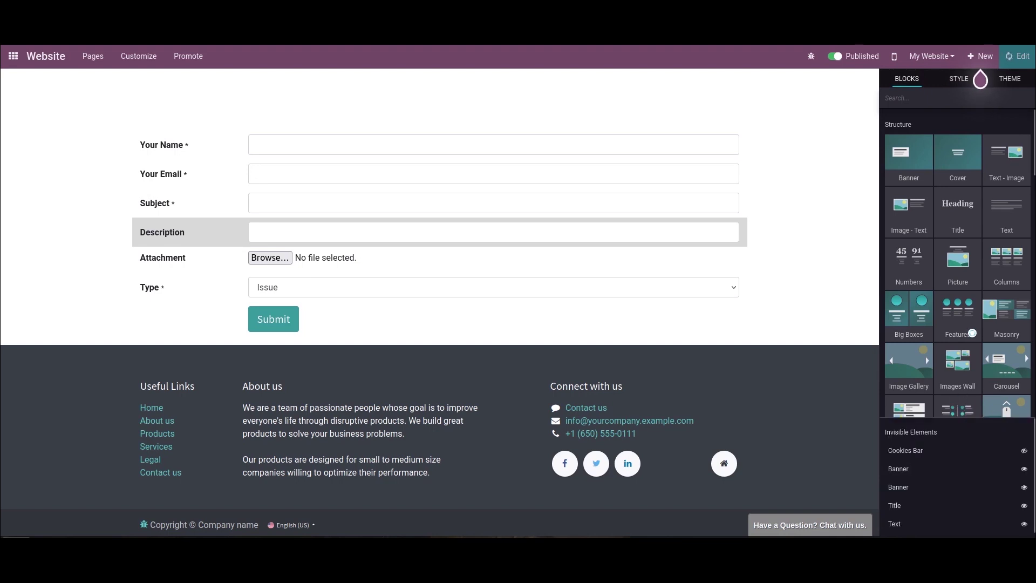
pyautogui.scroll(-10, 971, 335)
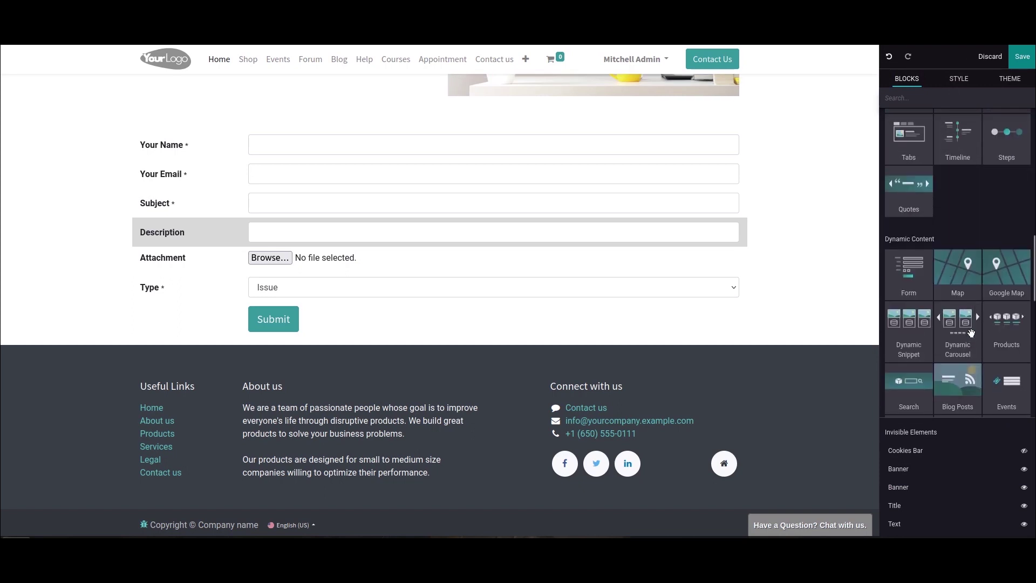
pyautogui.scroll(-2, 972, 333)
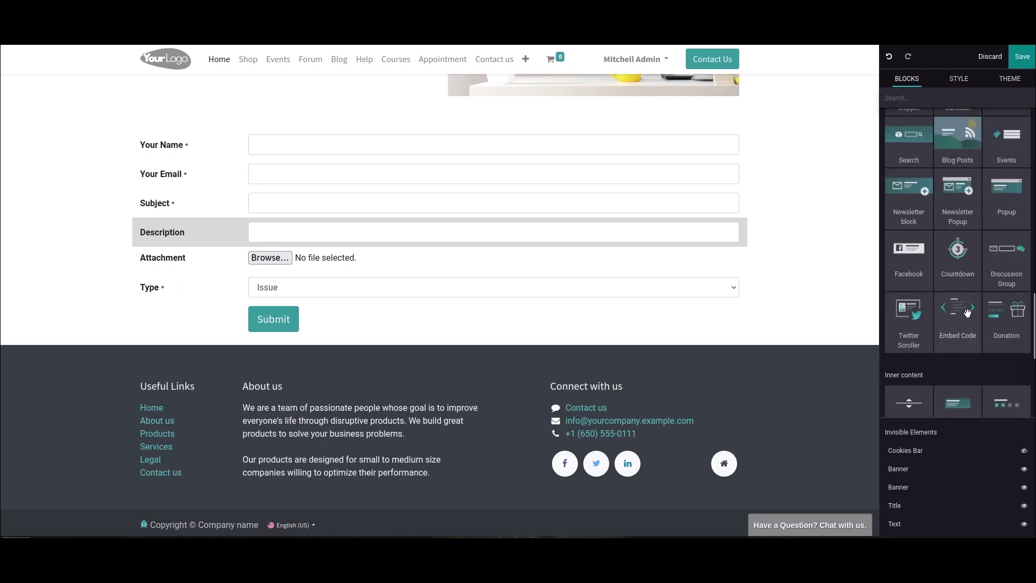
pyautogui.scroll(-5, 968, 312)
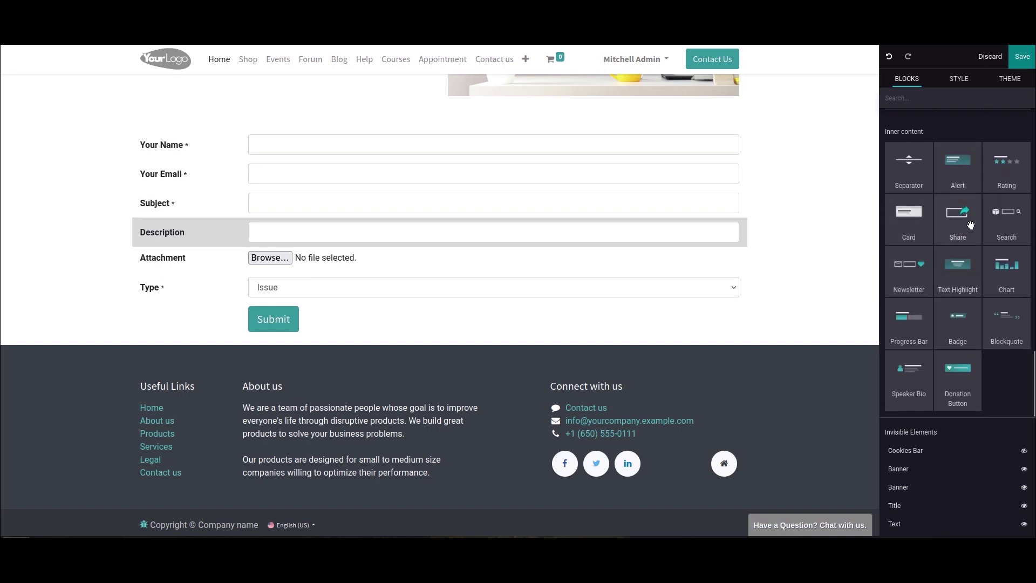
pyautogui.moveTo(972, 225); pyautogui.dragTo(434, 397)
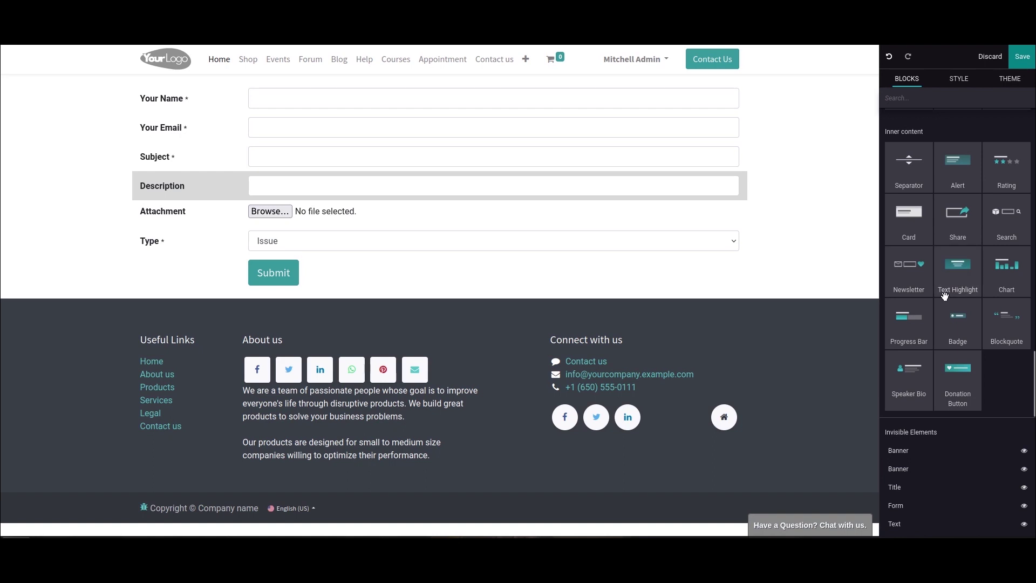
# Drag the Facebook block from the Blocks sidebar into the footer's About us column
pyautogui.scroll(5, 945, 294)
pyautogui.moveTo(909, 249); pyautogui.dragTo(448, 354)
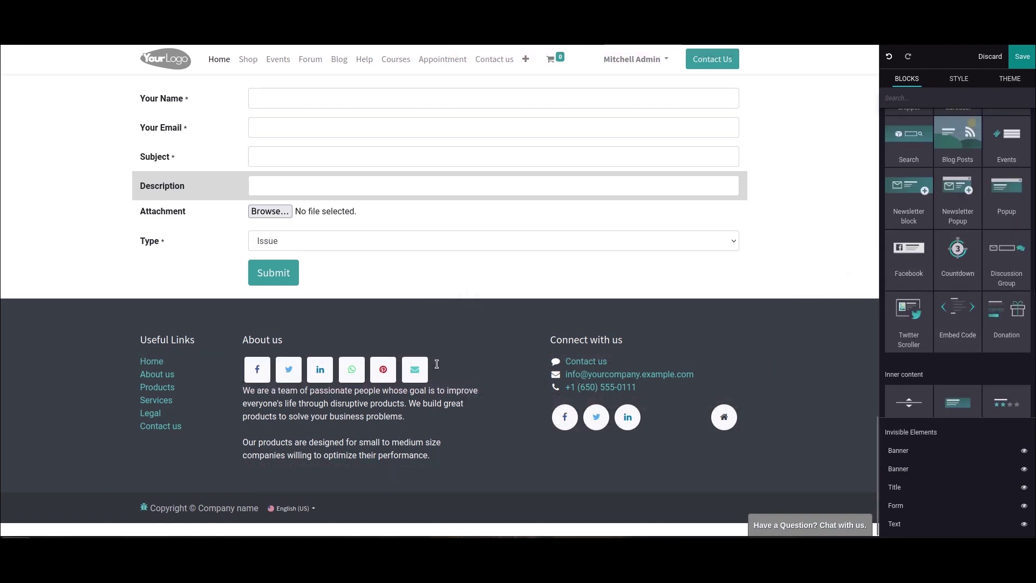